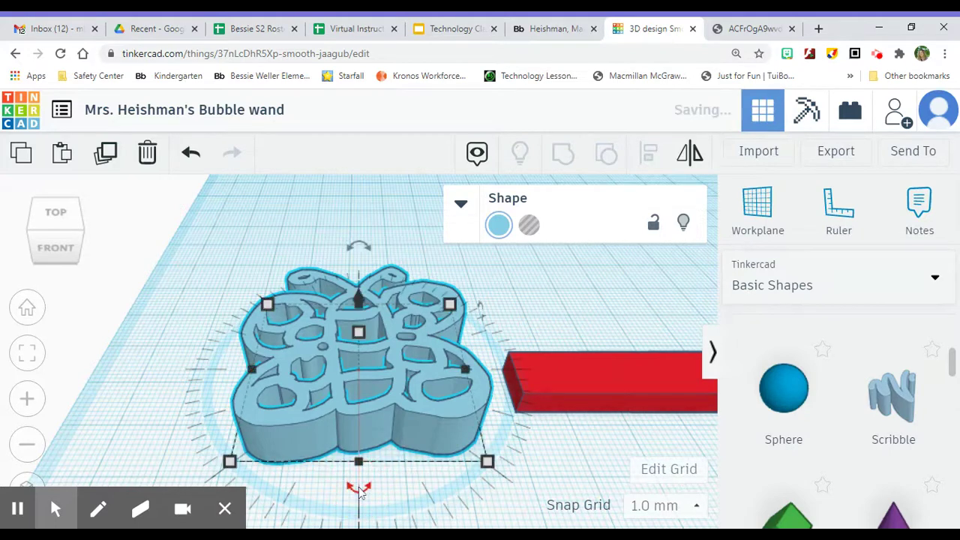
# Rotate the blue butterfly -90° so it lies flat beside the red handle bar.
pyautogui.scroll(-2, 486, 469)
pyautogui.scroll(-3, 480, 465)
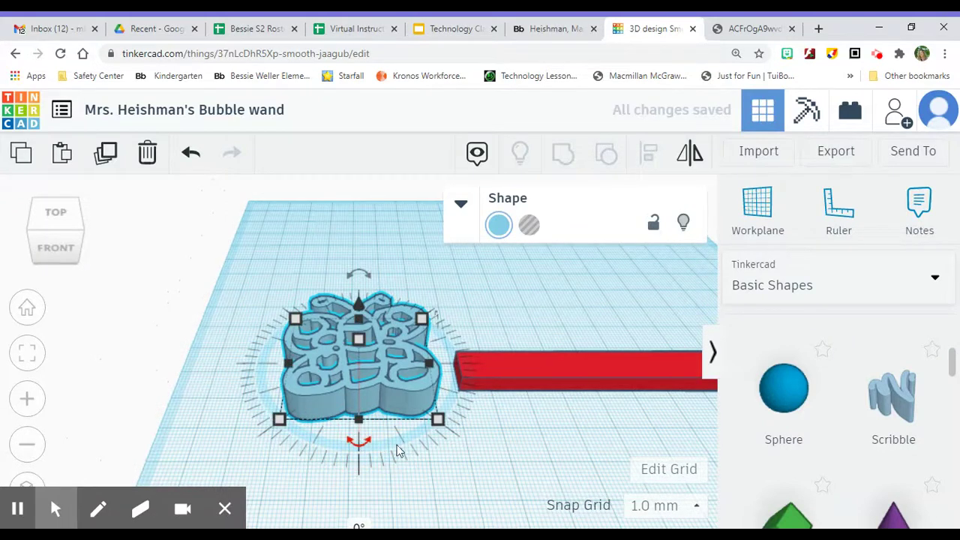
pyautogui.scroll(-1, 358, 441)
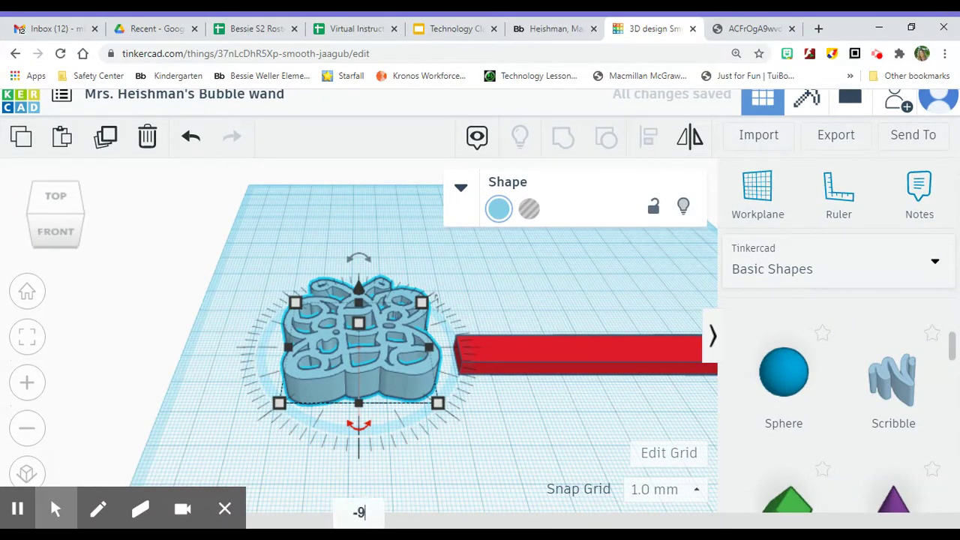
pyautogui.write('1')
pyautogui.press('Return')
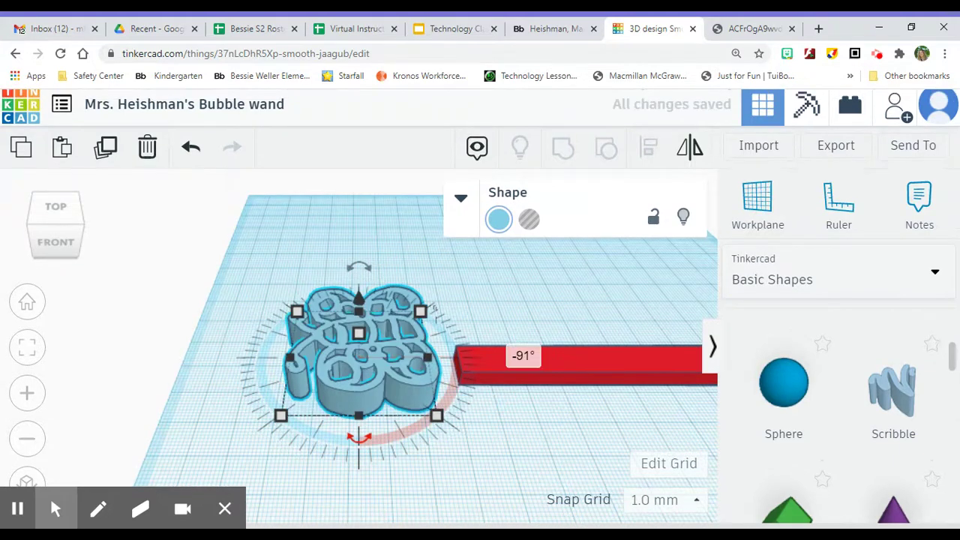
pyautogui.hotkey('ctrl', 'z')
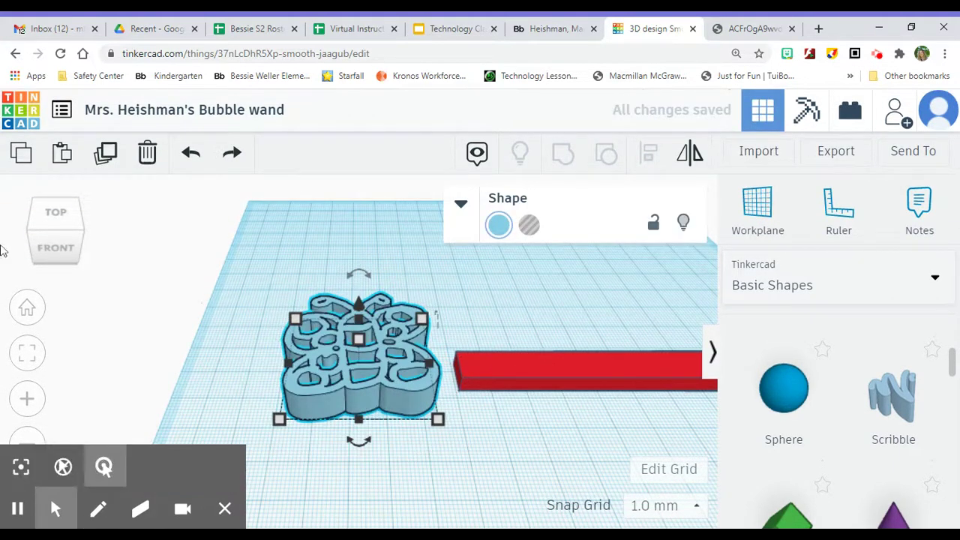
pyautogui.click(354, 448)
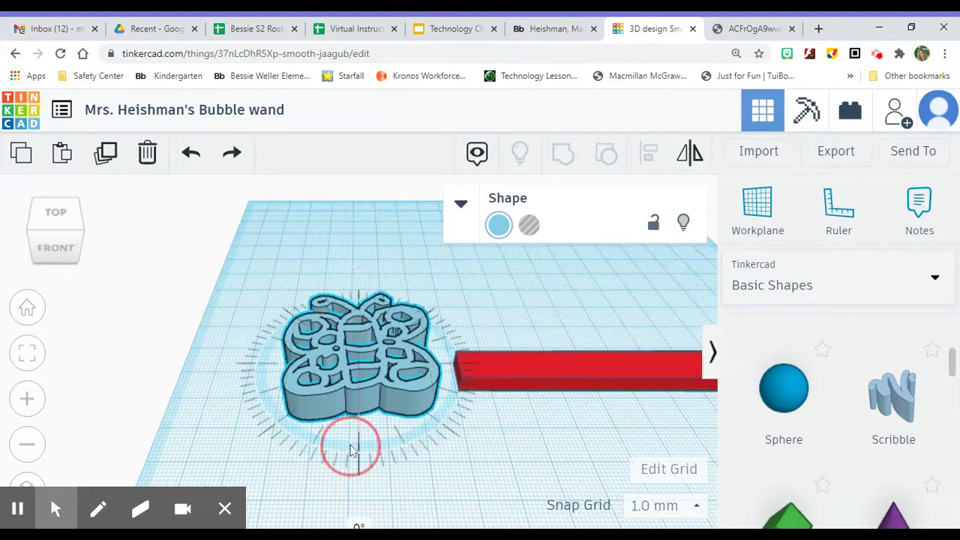
pyautogui.moveTo(354, 448); pyautogui.dragTo(465, 380)
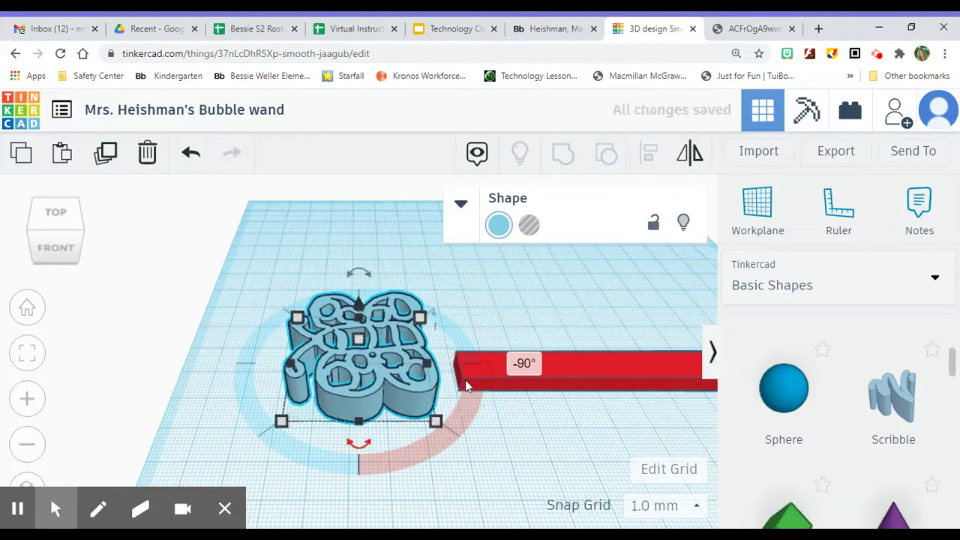
pyautogui.click(548, 436)
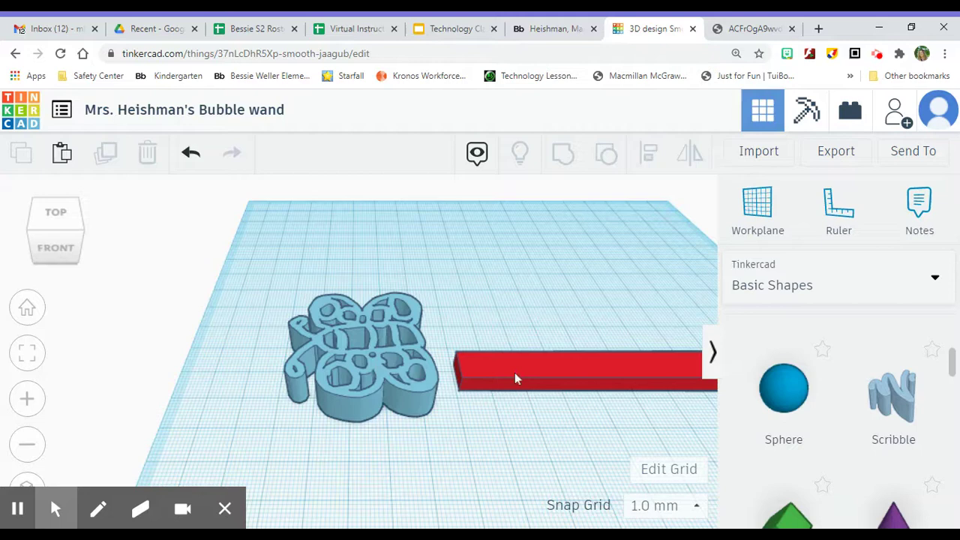
# From a top view, slide the red bar up until its end touches the butterfly's edge.
pyautogui.moveTo(64, 249); pyautogui.dragTo(60, 257)
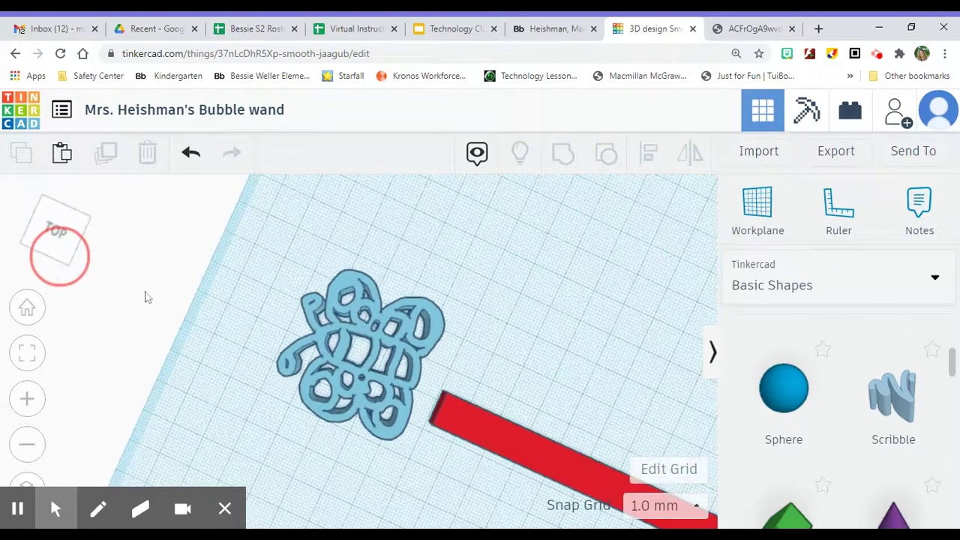
pyautogui.moveTo(468, 417); pyautogui.dragTo(441, 392)
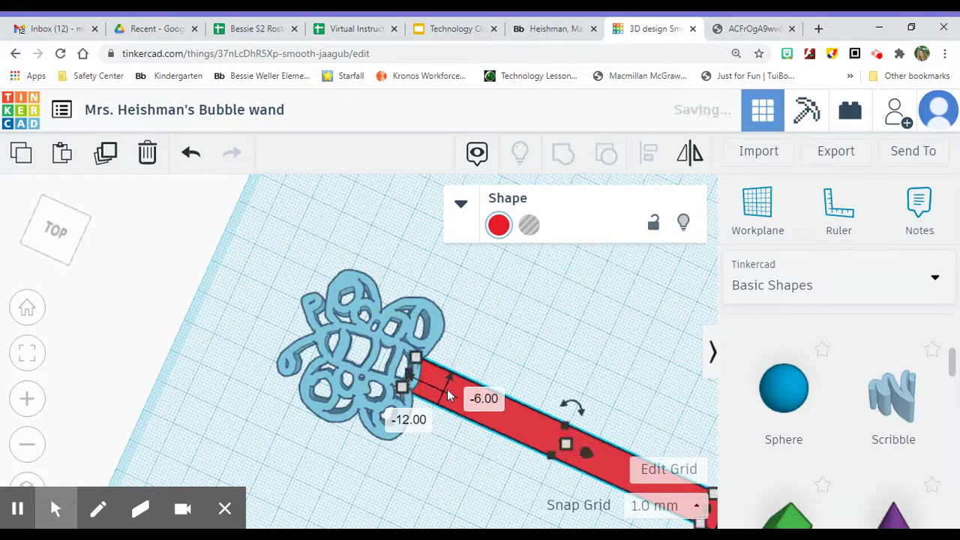
pyautogui.moveTo(39, 246)
pyautogui.mouseDown()
pyautogui.moveTo(51, 235)
pyautogui.moveTo(42, 229)
pyautogui.moveTo(45, 244)
pyautogui.mouseUp()
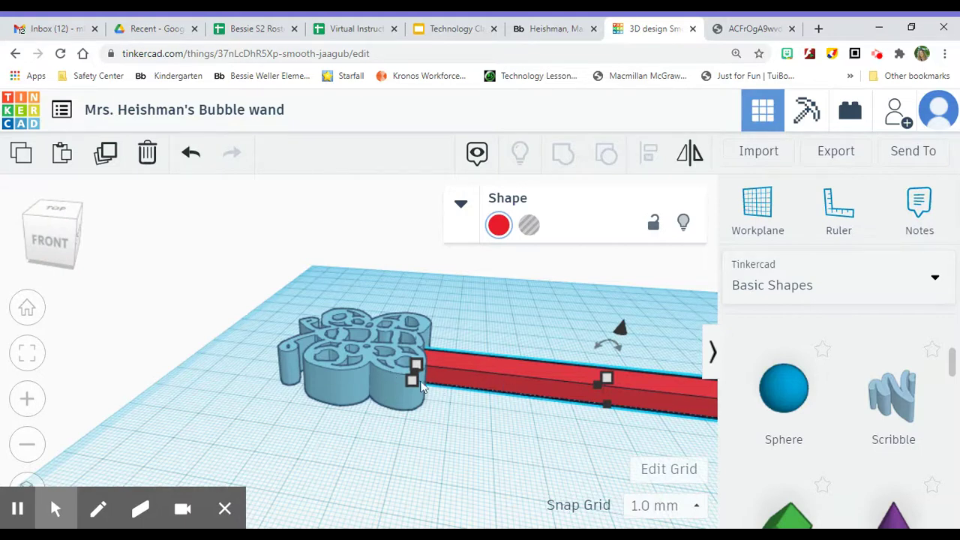
# Change the butterfly's height from 10.00 to 5 mm, then view the design from the top.
pyautogui.click(358, 356)
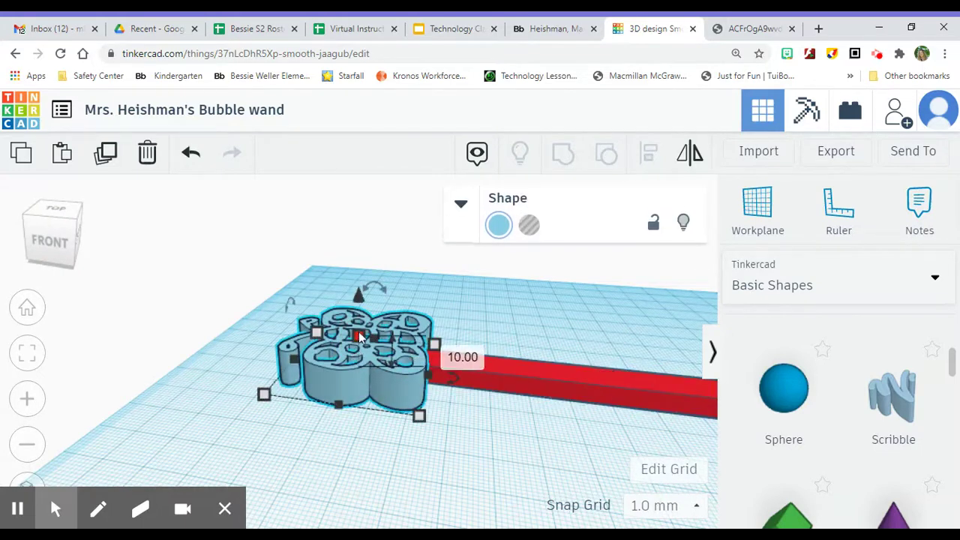
pyautogui.click(444, 352)
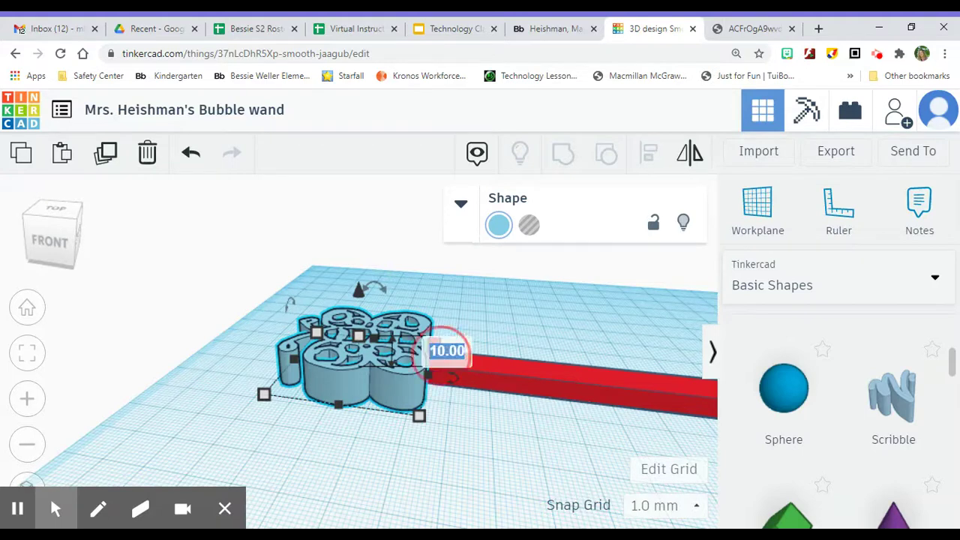
pyautogui.write('5')
pyautogui.press('Return')
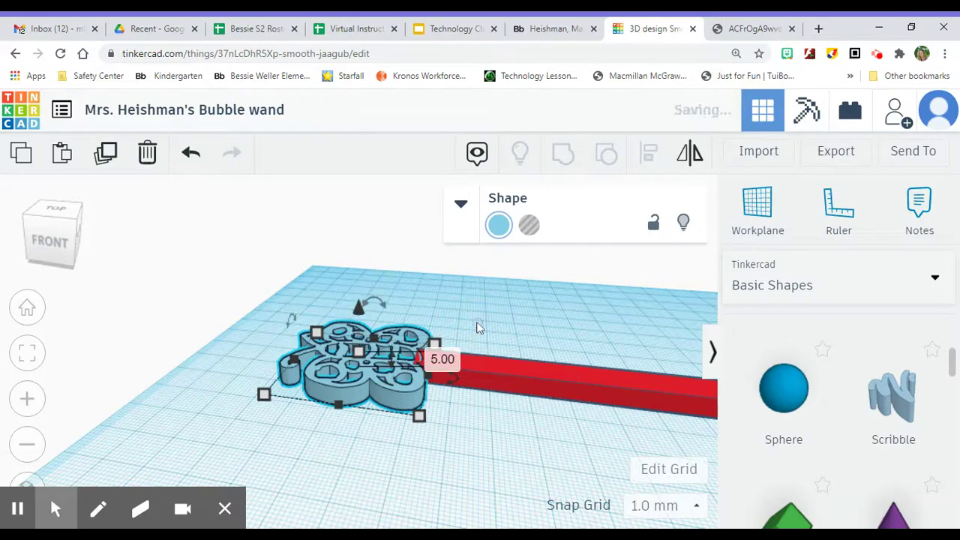
pyautogui.click(497, 417)
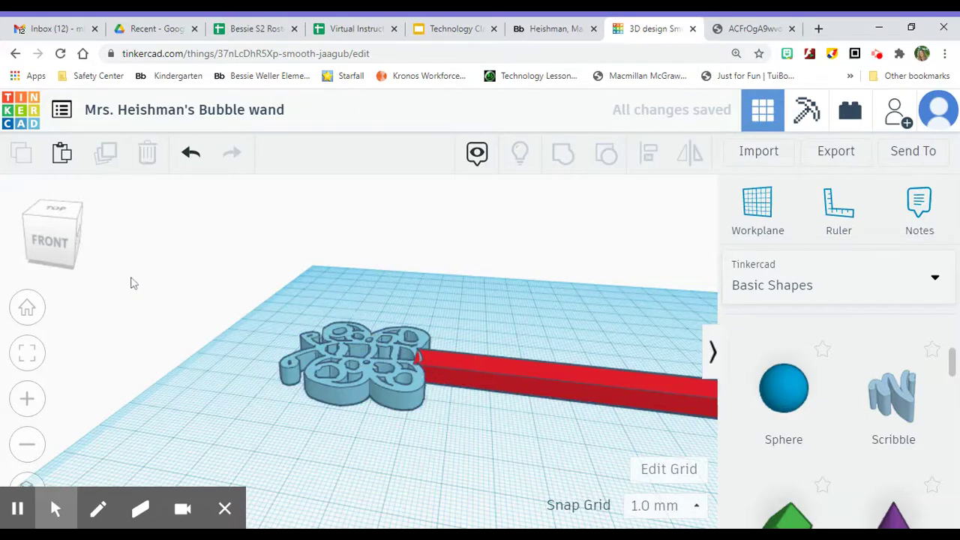
pyautogui.click(54, 246)
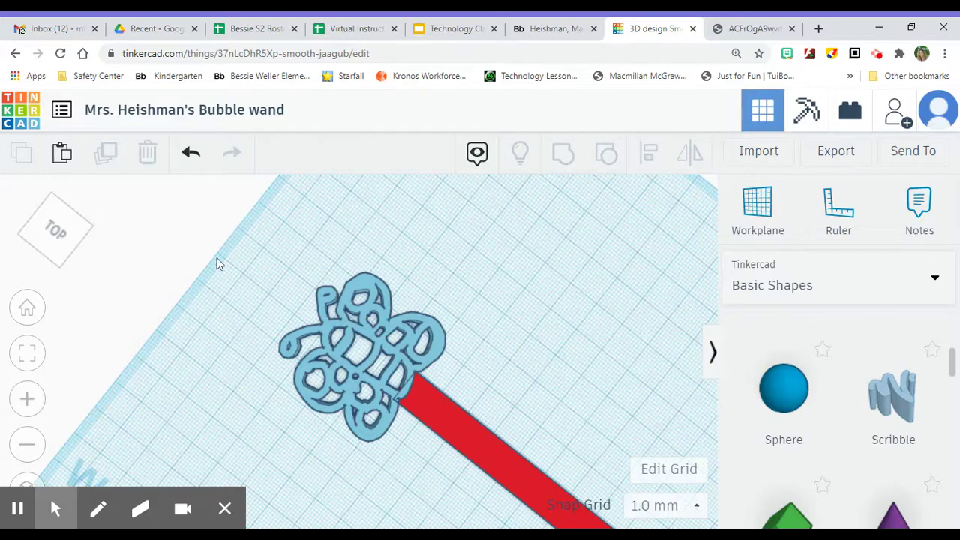
# Group the blue butterfly and the red bar into a single wand shape.
pyautogui.moveTo(216, 264); pyautogui.dragTo(606, 523)
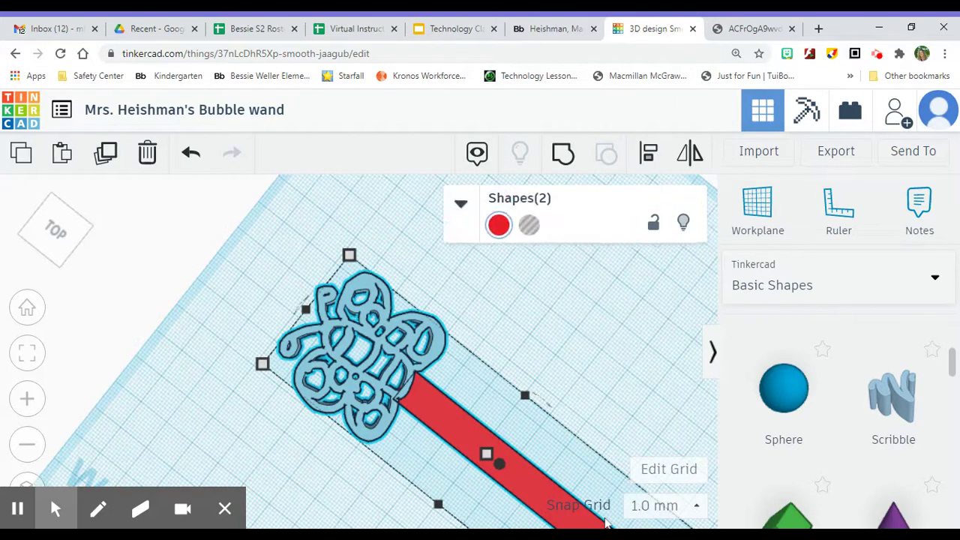
pyautogui.click(568, 163)
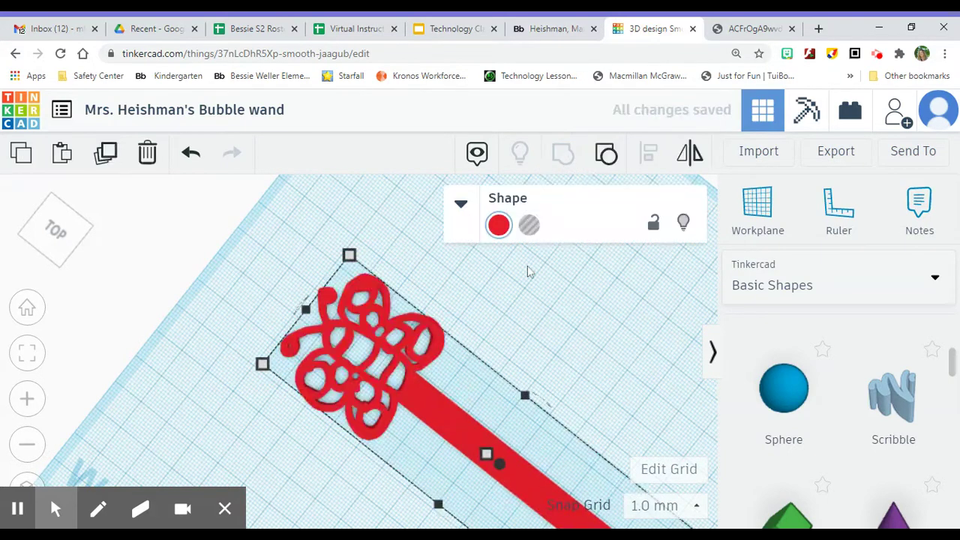
pyautogui.click(523, 291)
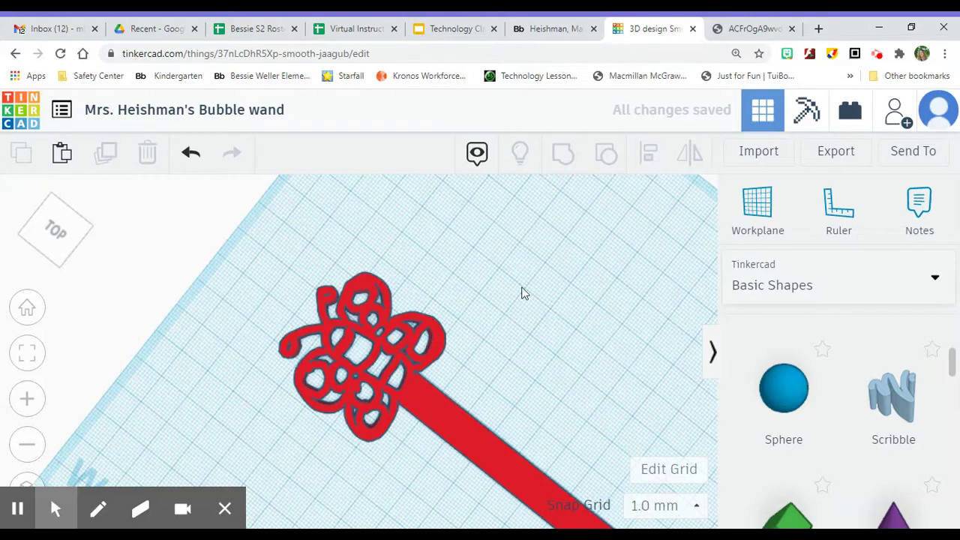
pyautogui.hotkey('ctrl', 'z')
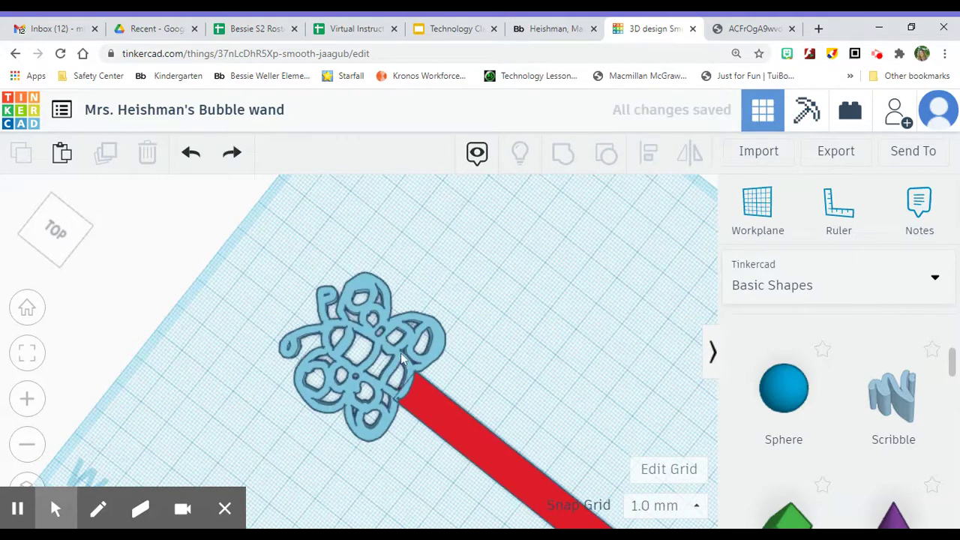
pyautogui.click(400, 352)
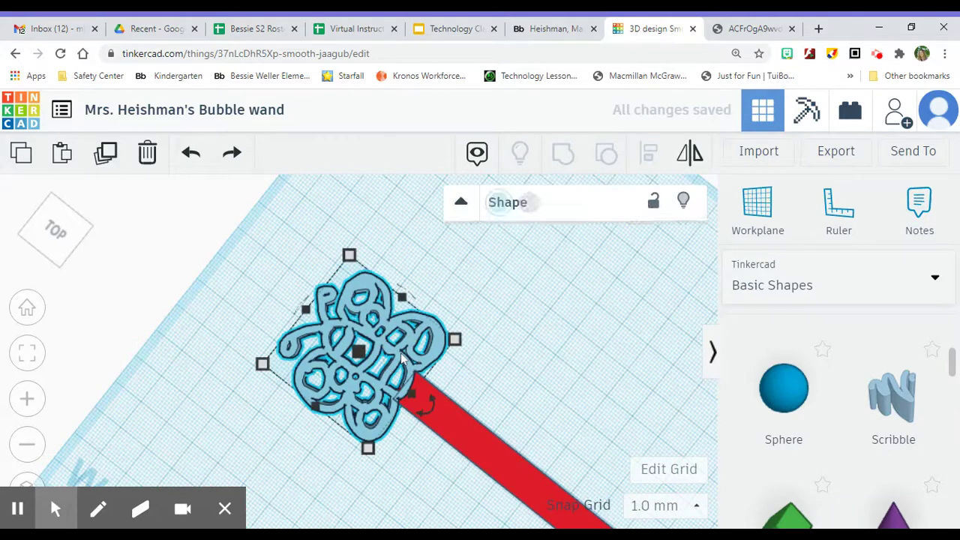
pyautogui.keyDown('shift'); pyautogui.click(465, 454); pyautogui.keyUp('shift')
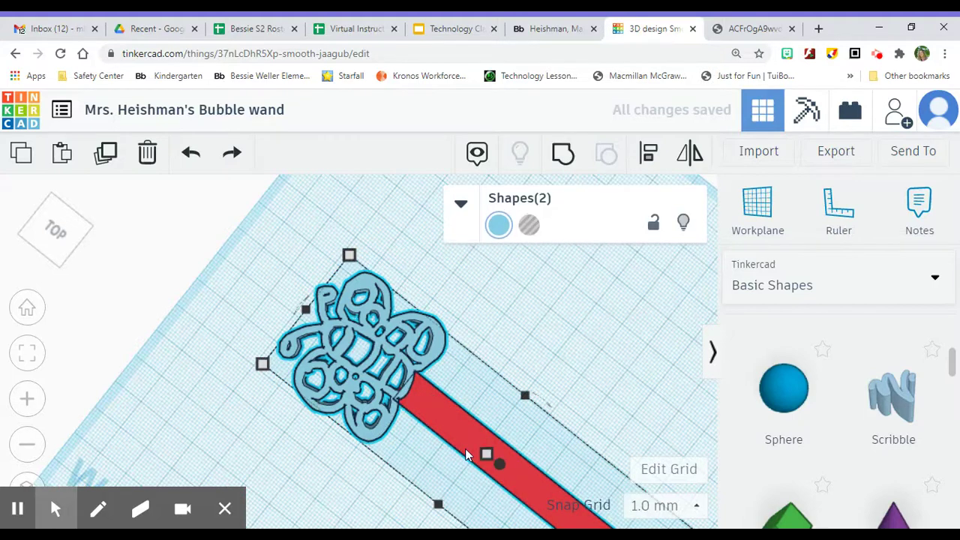
pyautogui.click(564, 155)
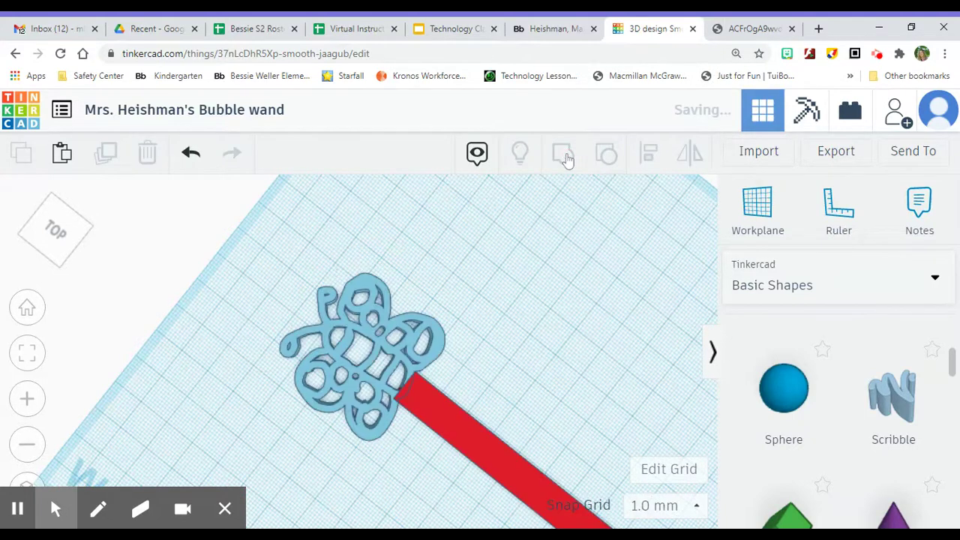
pyautogui.click(573, 351)
# Colour the grouped wand purple from the shape colour presets.
pyautogui.click(403, 358)
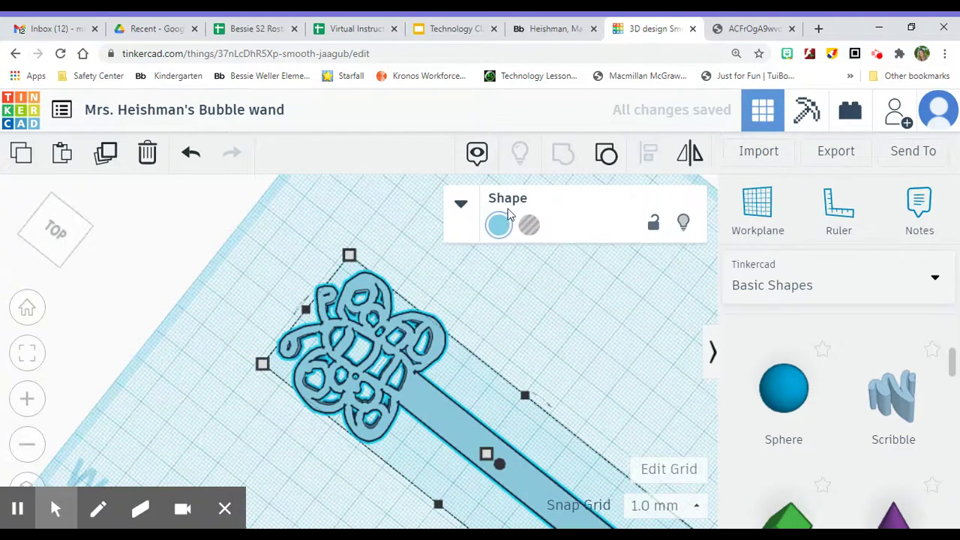
pyautogui.click(499, 224)
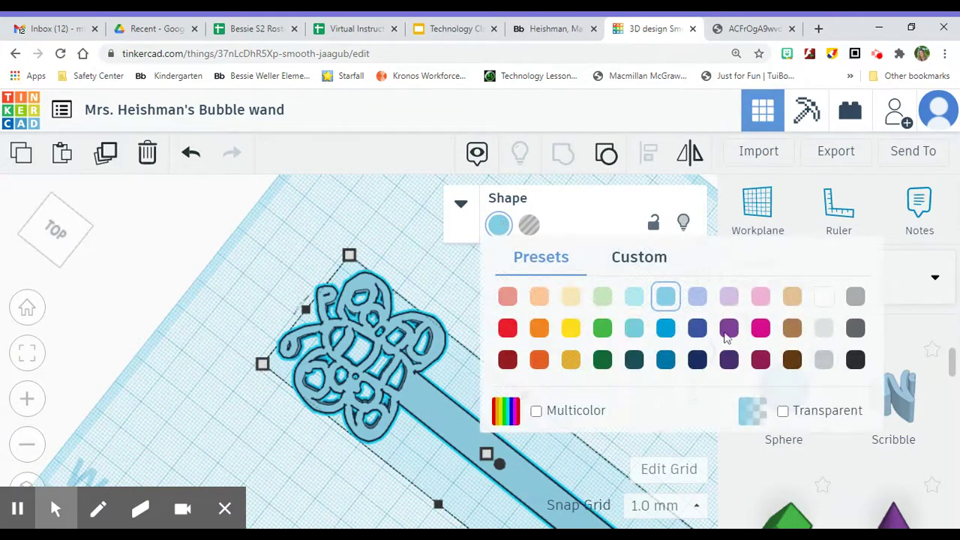
pyautogui.click(728, 328)
pyautogui.click(461, 292)
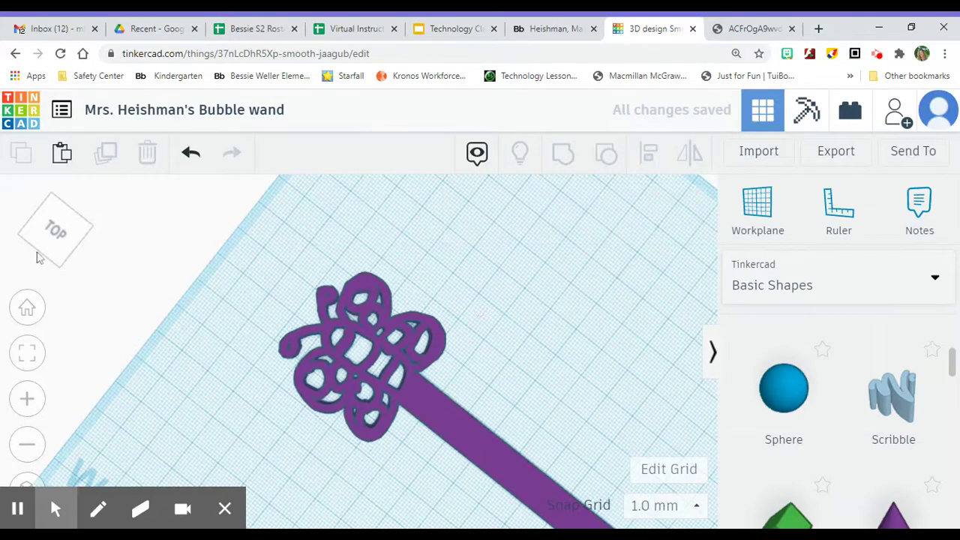
pyautogui.moveTo(42, 246); pyautogui.dragTo(45, 240)
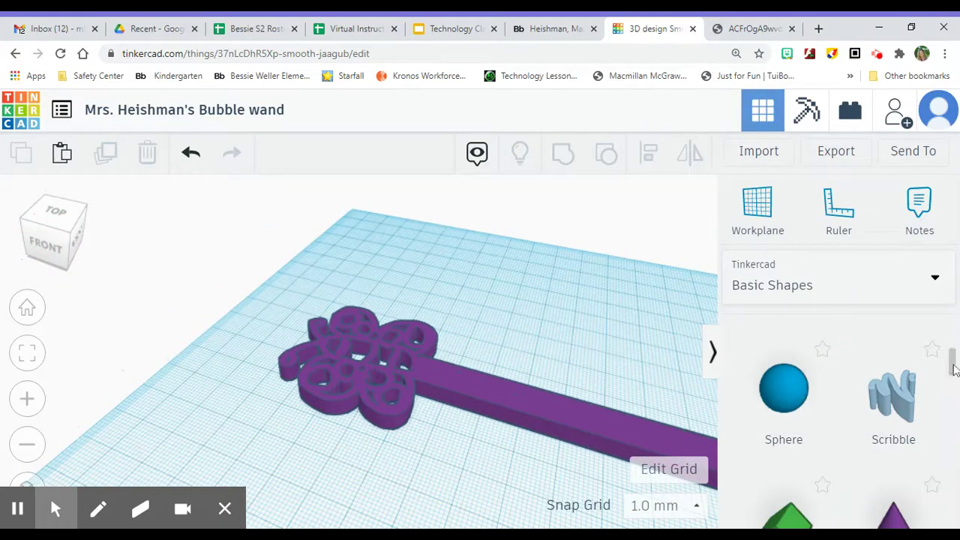
# Place a text shape on the wand and change its wording to 'Heishman'.
pyautogui.moveTo(953, 368)
pyautogui.mouseDown()
pyautogui.moveTo(950, 397)
pyautogui.moveTo(842, 407)
pyautogui.moveTo(543, 381)
pyautogui.moveTo(530, 368)
pyautogui.moveTo(509, 393)
pyautogui.moveTo(523, 404)
pyautogui.mouseUp()
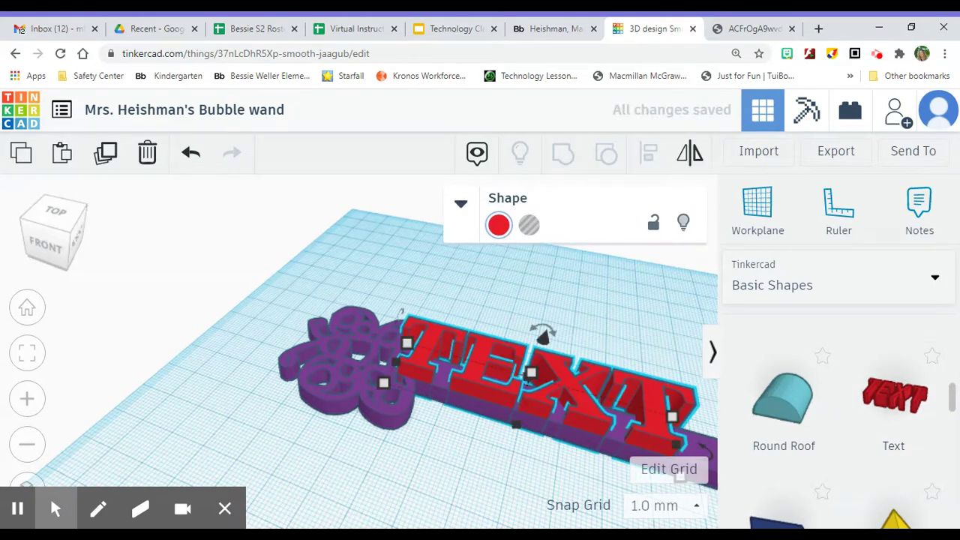
pyautogui.click(461, 208)
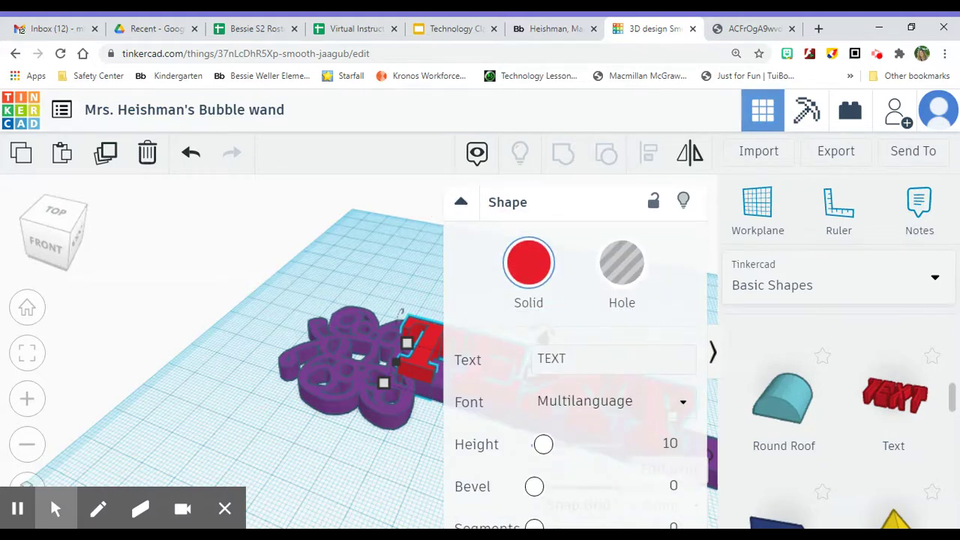
pyautogui.click(531, 367)
pyautogui.click(523, 371)
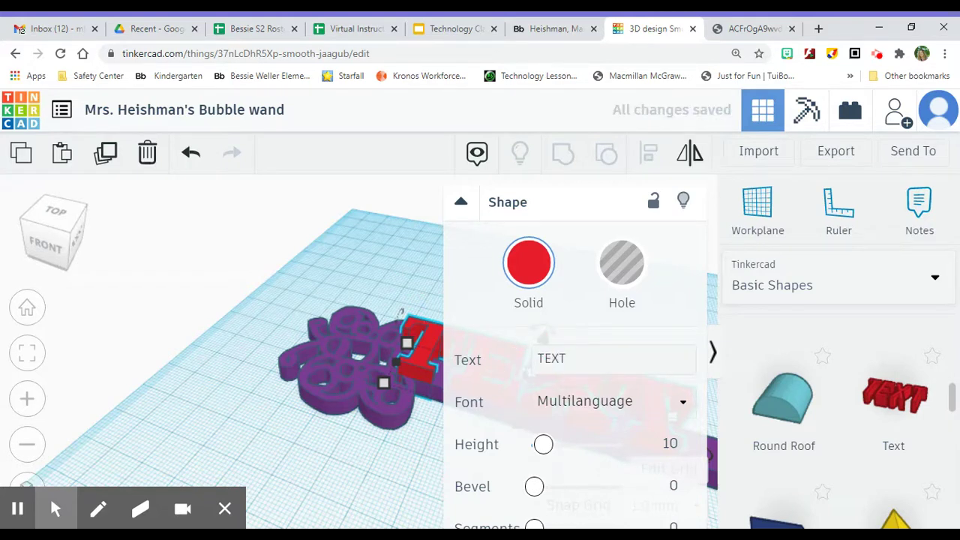
pyautogui.click(552, 360)
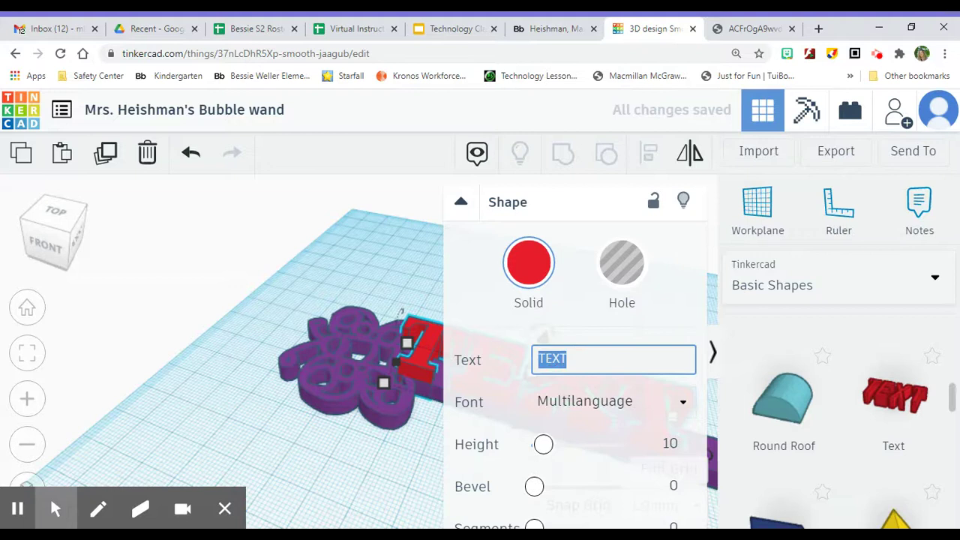
pyautogui.write('Heishman')
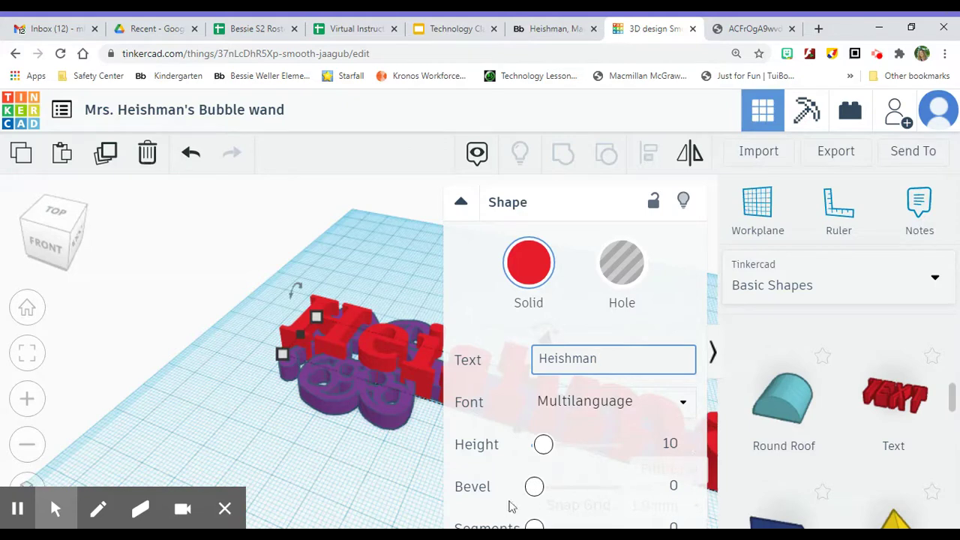
# Set the Heishman text's font to Sans after trying Serif.
pyautogui.click(687, 404)
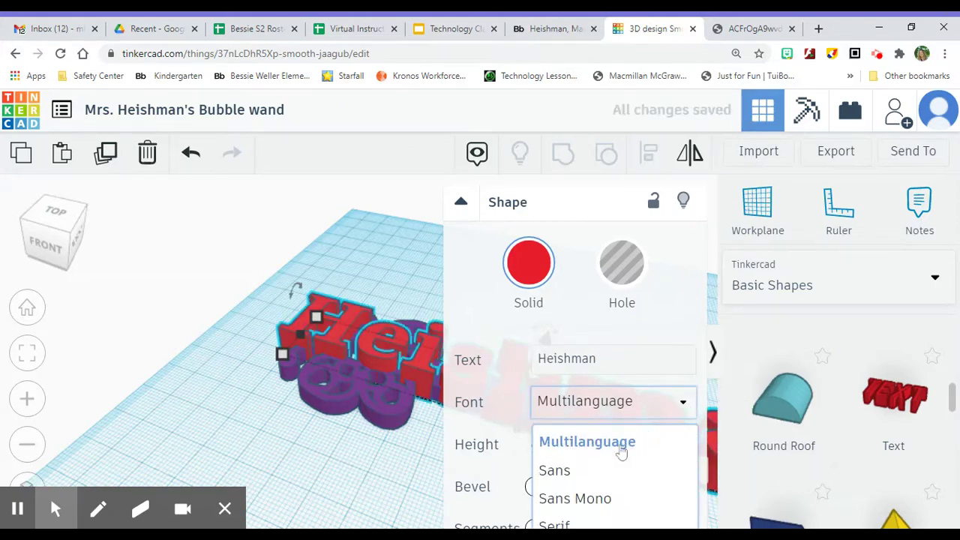
pyautogui.click(568, 523)
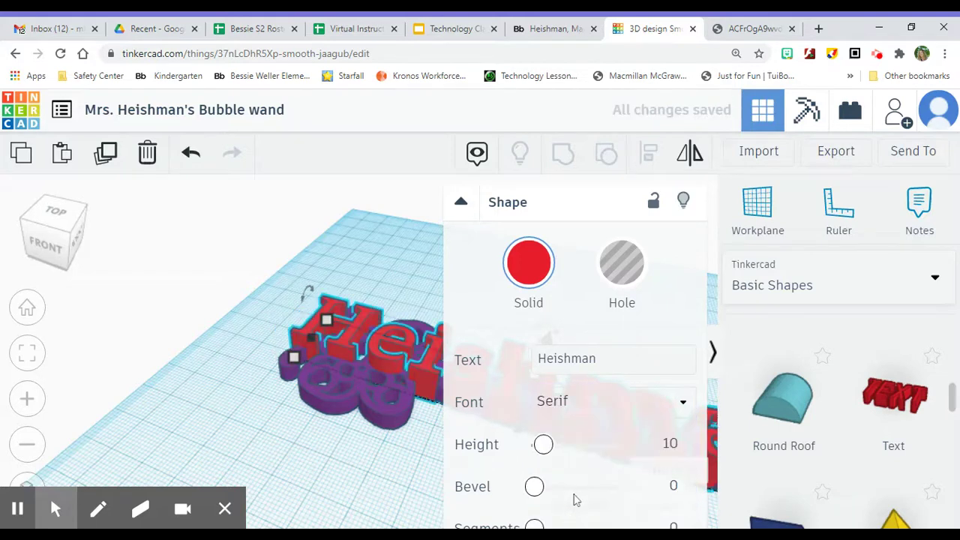
pyautogui.click(626, 404)
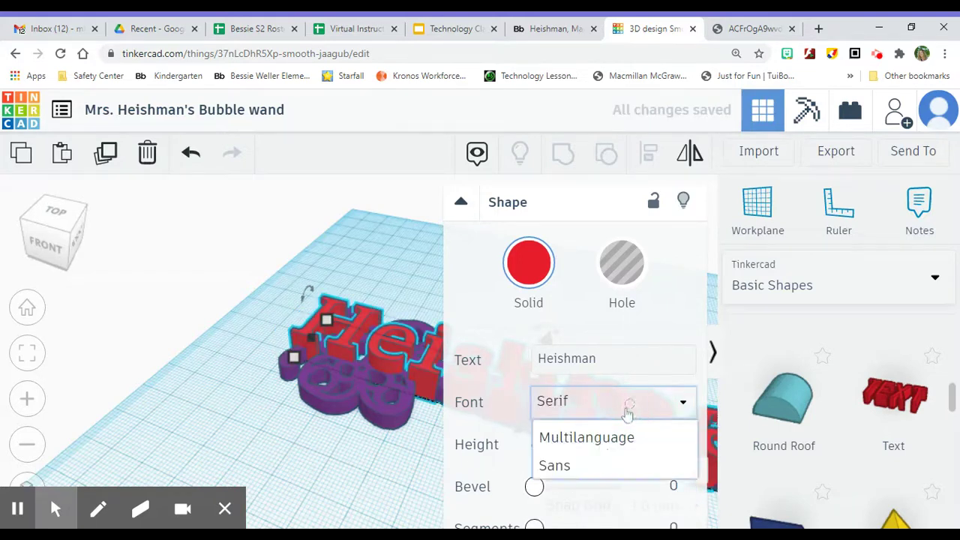
pyautogui.click(588, 472)
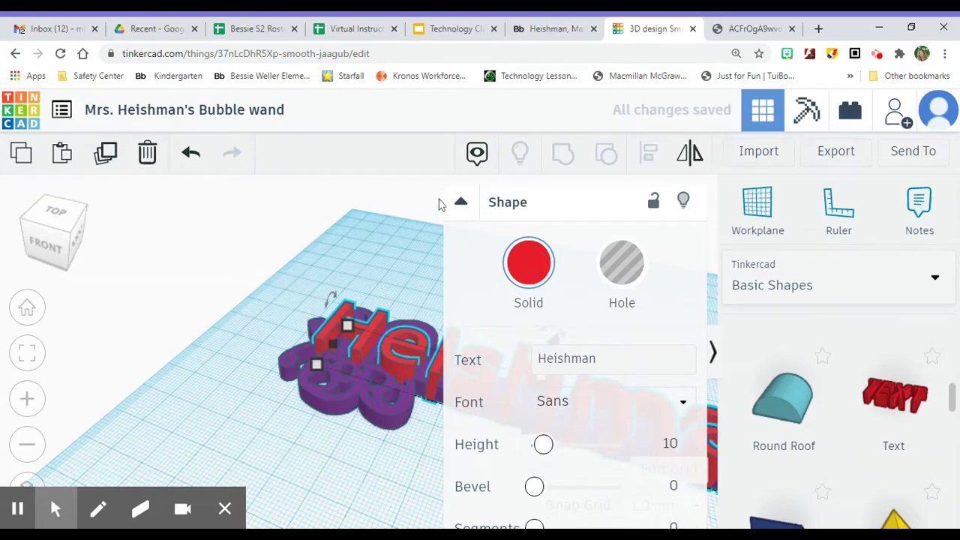
pyautogui.click(461, 210)
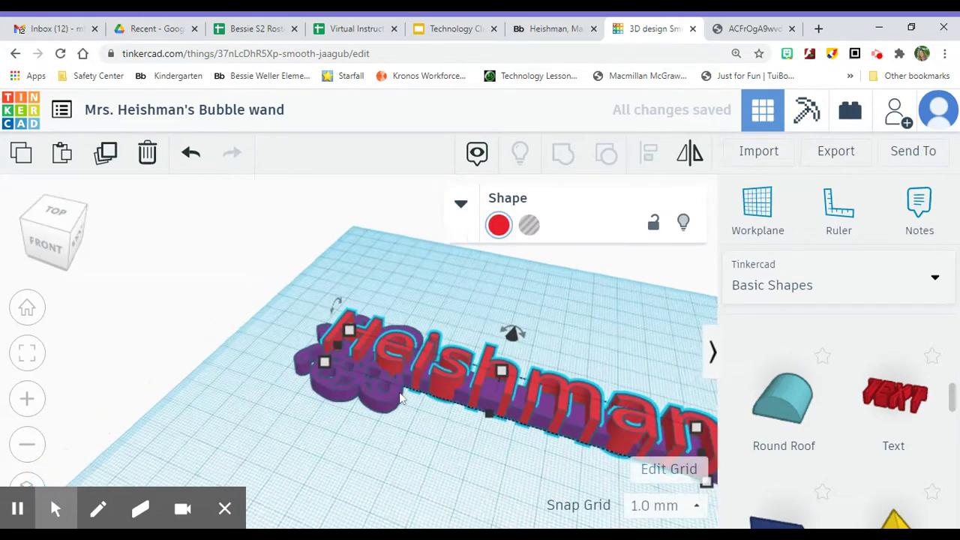
# Shrink the Heishman text with a corner handle and tilt the view to look from above.
pyautogui.scroll(-3, 402, 398)
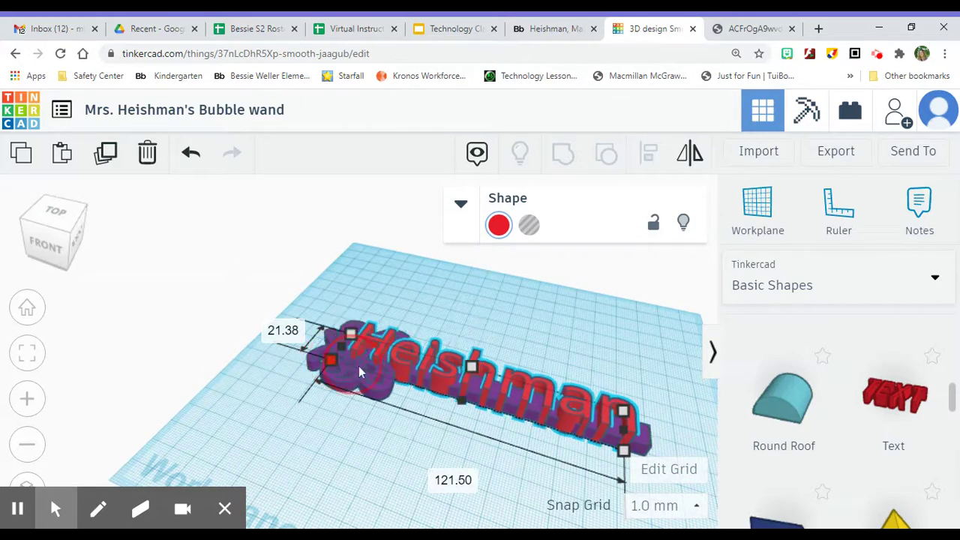
pyautogui.moveTo(358, 366); pyautogui.dragTo(420, 401)
pyautogui.moveTo(75, 238); pyautogui.dragTo(48, 258)
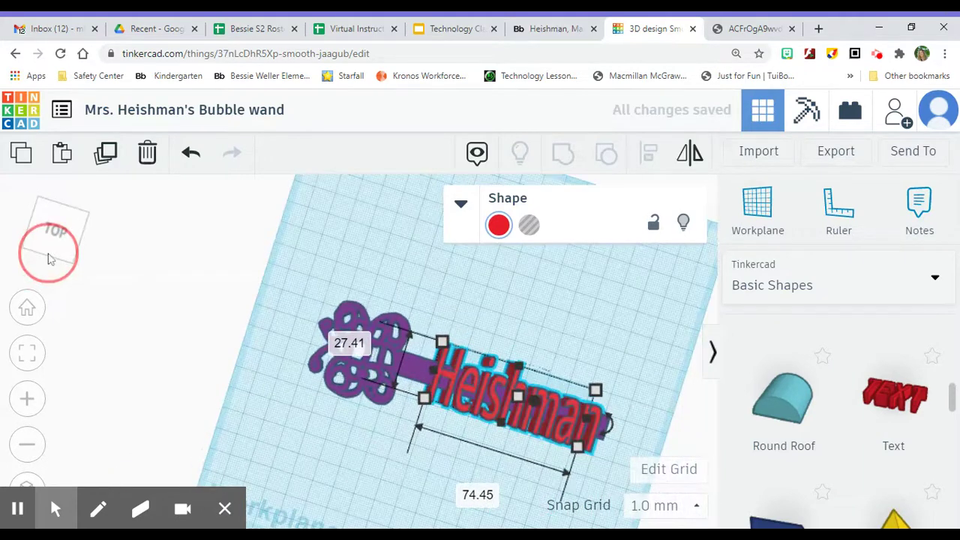
pyautogui.click(558, 335)
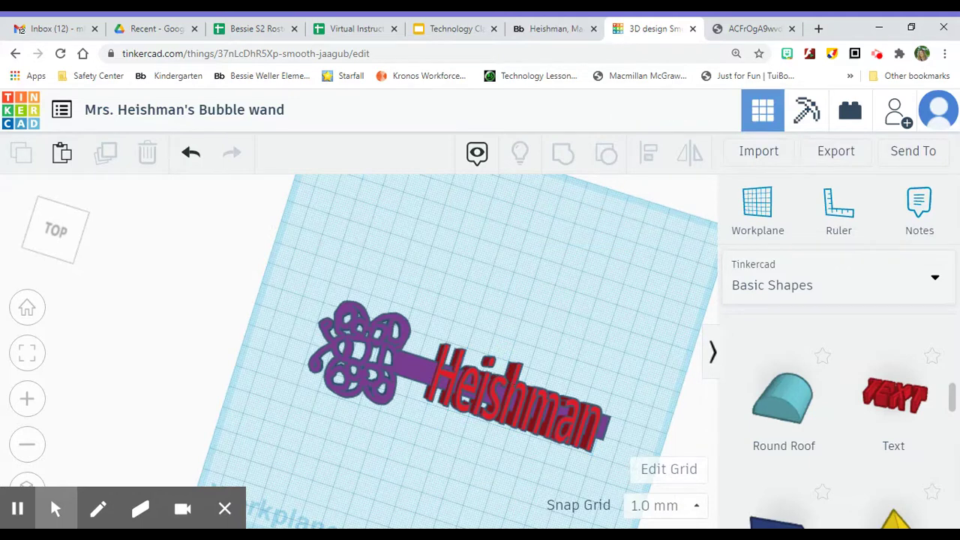
# Move the Heishman text onto the purple bar and trim it to about 74 x 13.41.
pyautogui.click(518, 412)
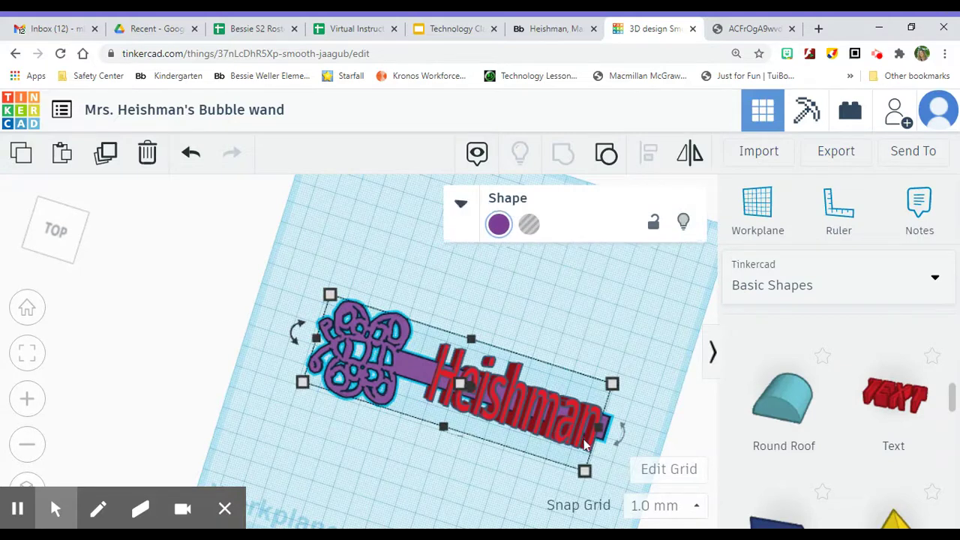
pyautogui.click(496, 424)
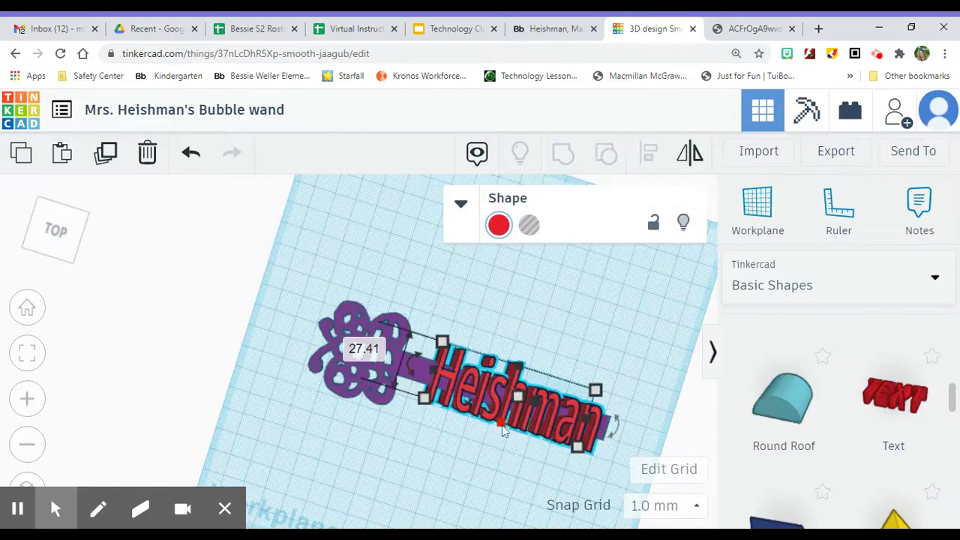
pyautogui.moveTo(503, 422); pyautogui.dragTo(508, 406)
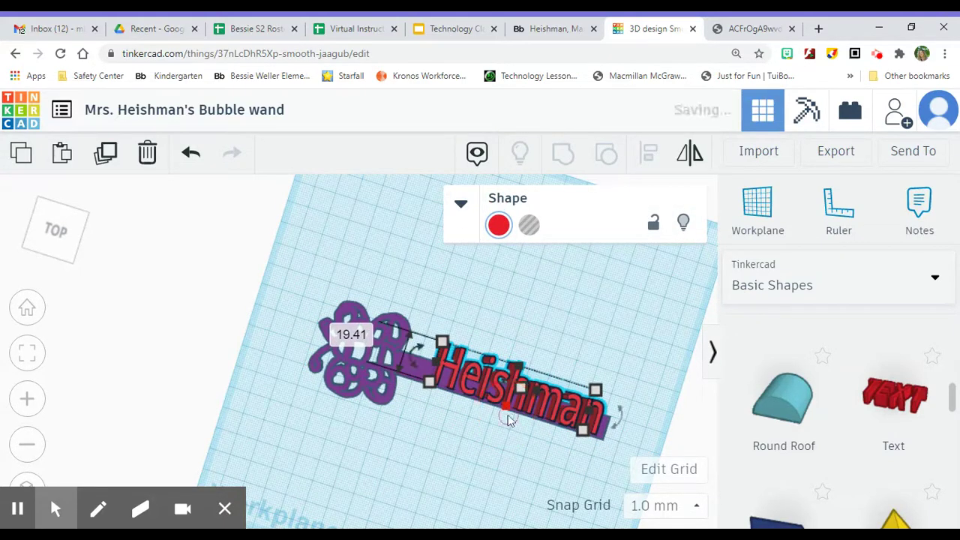
pyautogui.press('Down')
pyautogui.press('Down')
pyautogui.press('Down')
pyautogui.press('Down')
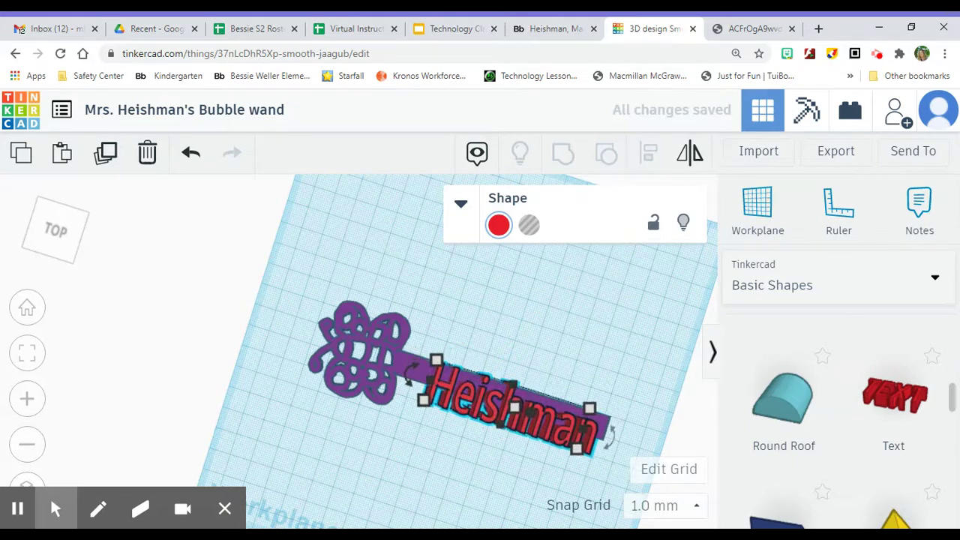
pyautogui.press('Up')
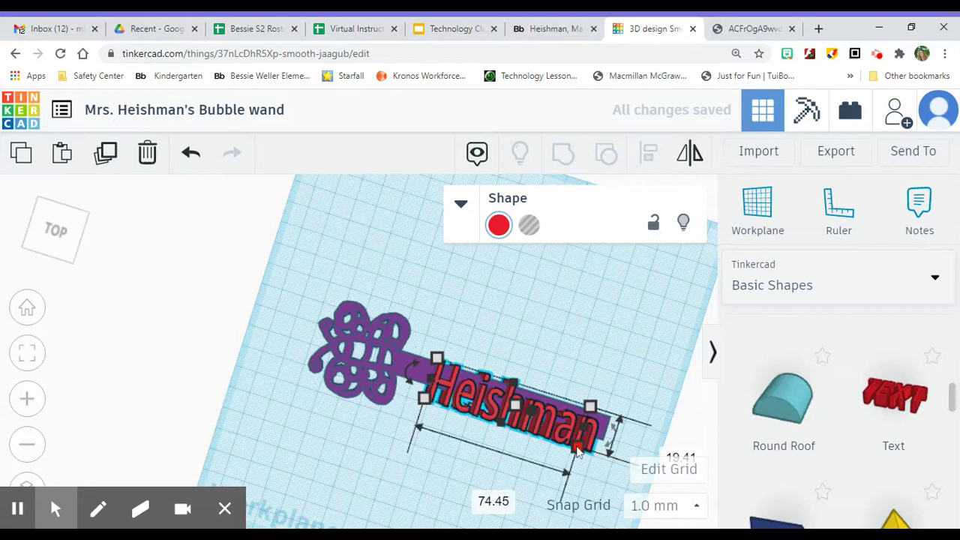
pyautogui.moveTo(578, 445); pyautogui.dragTo(580, 439)
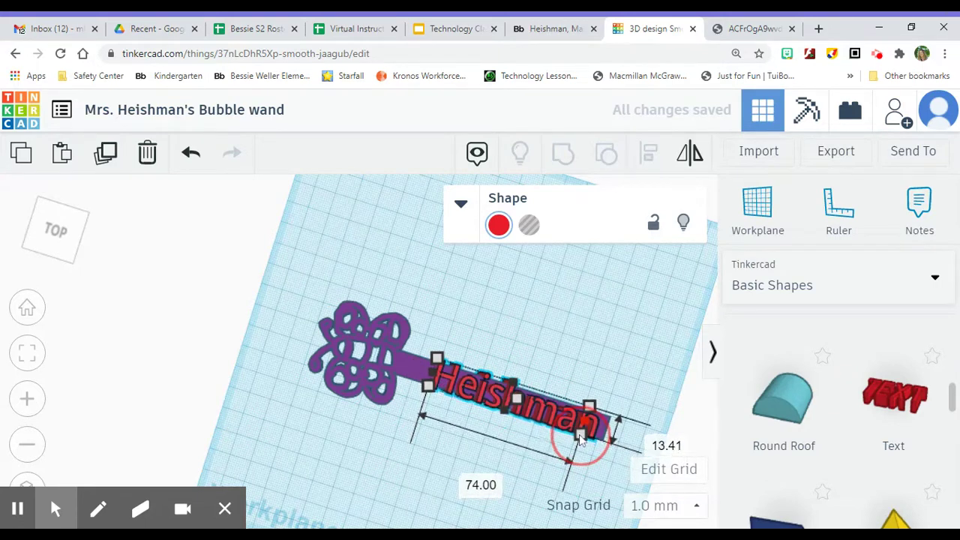
pyautogui.click(507, 440)
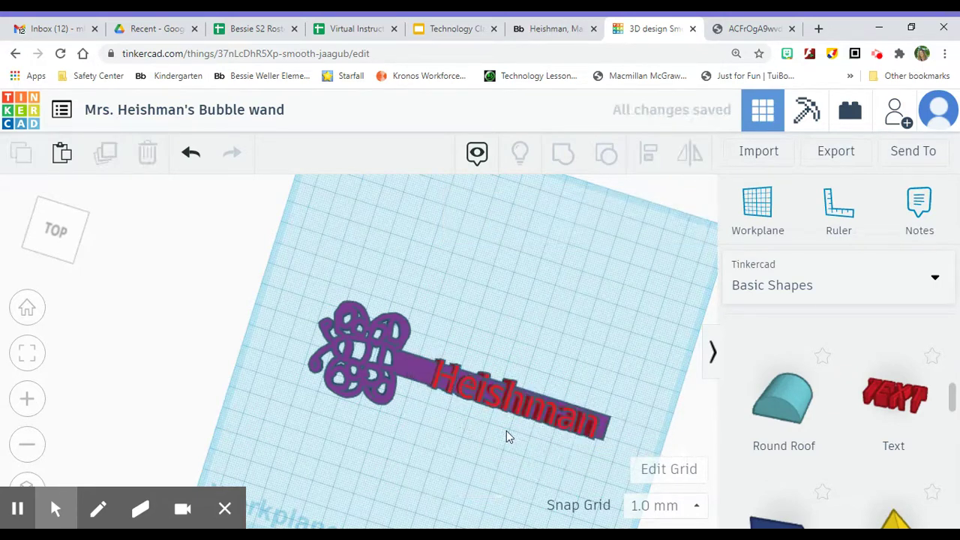
pyautogui.click(47, 238)
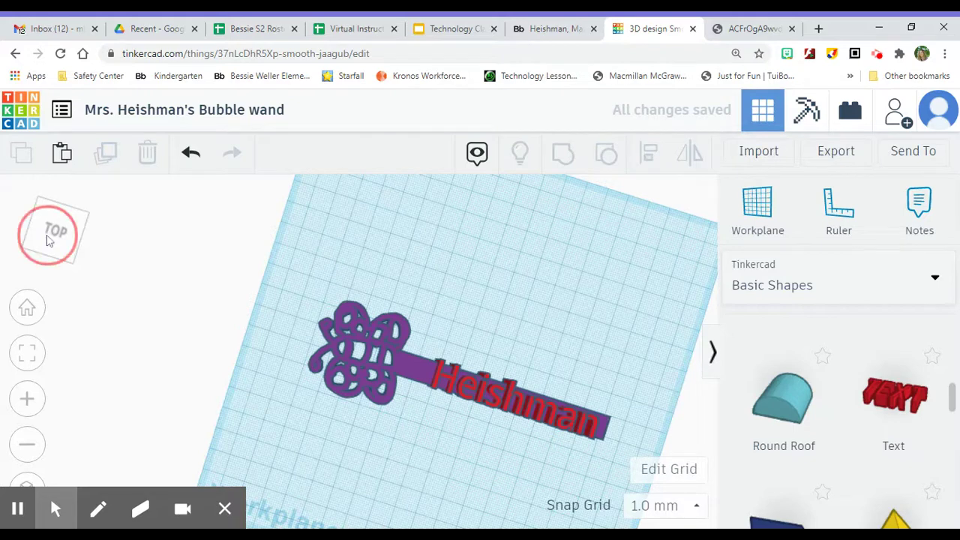
pyautogui.click(48, 236)
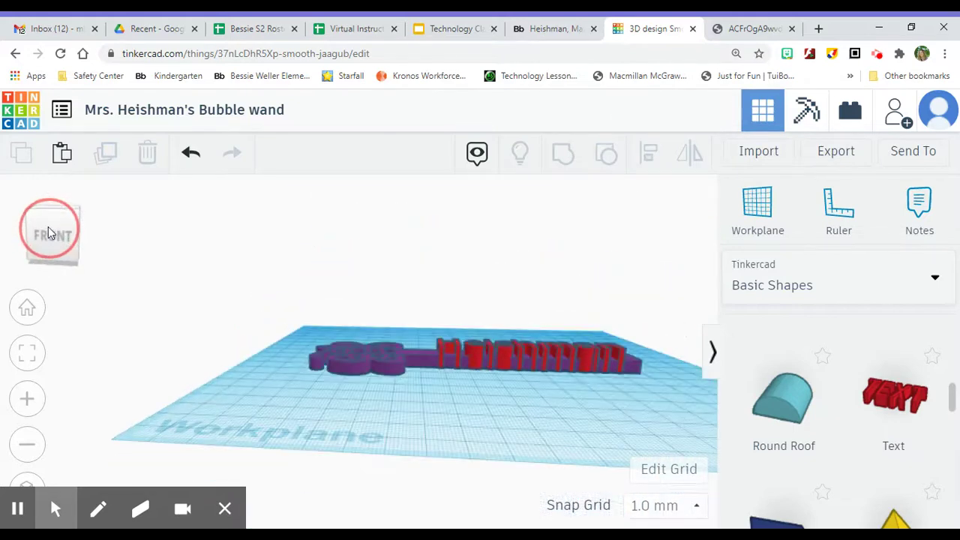
pyautogui.click(522, 349)
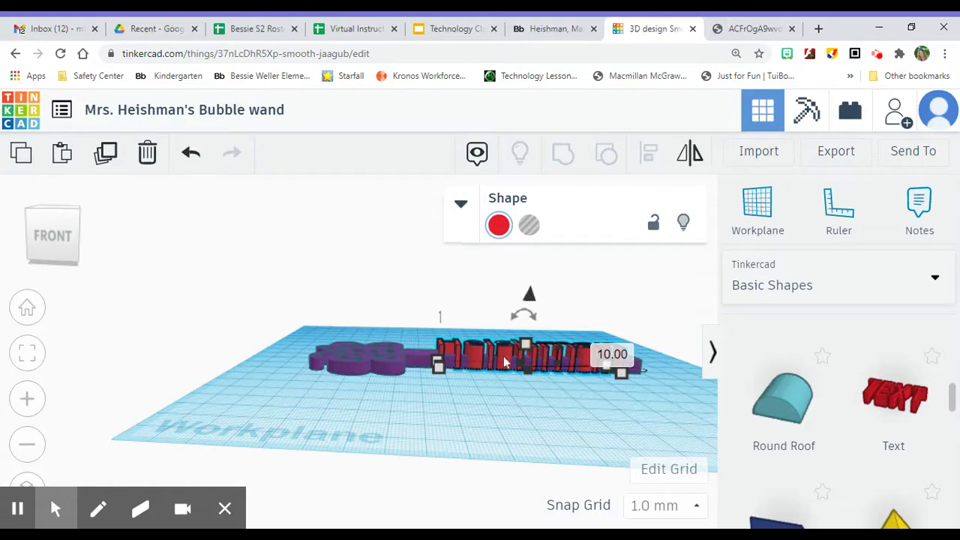
pyautogui.click(604, 406)
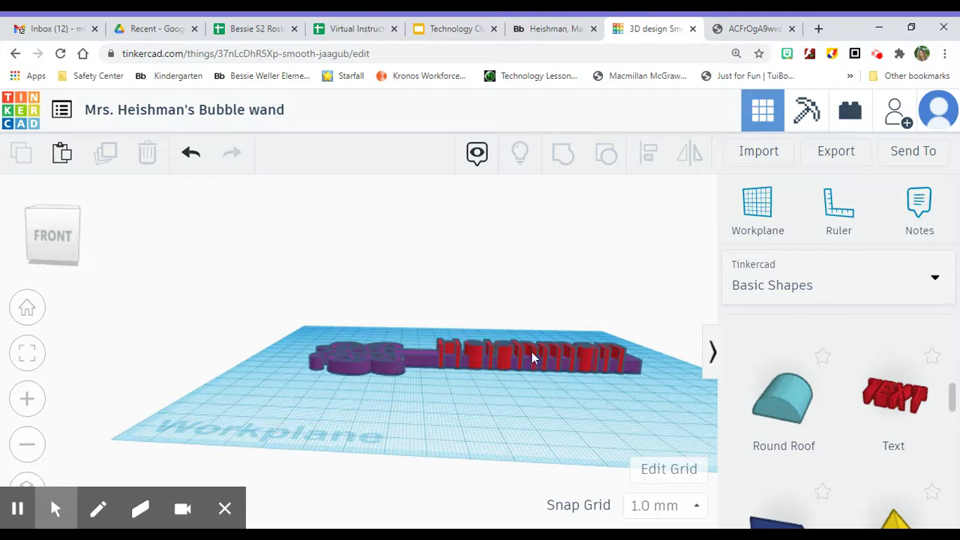
pyautogui.click(43, 262)
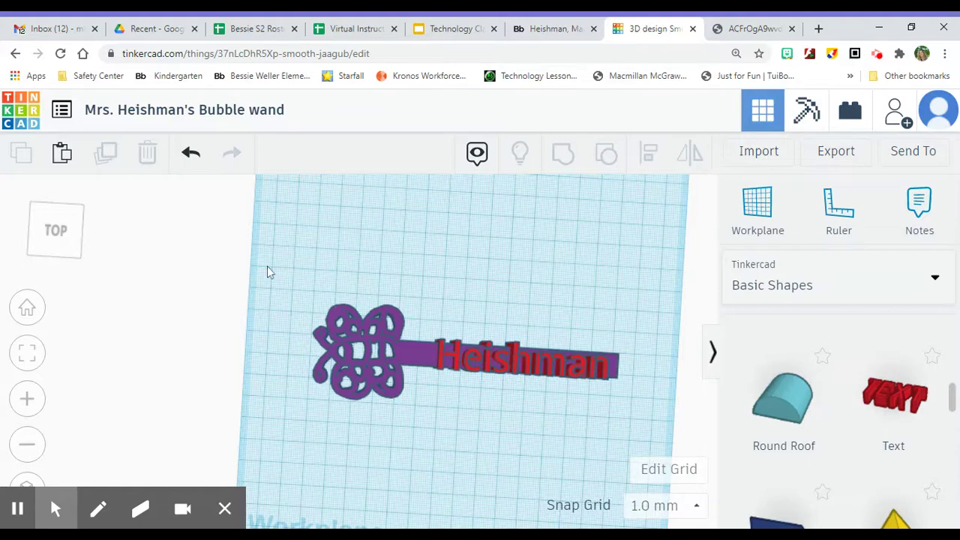
# Group the Heishman text with the wand so the whole design becomes one purple shape.
pyautogui.moveTo(267, 265); pyautogui.dragTo(663, 460)
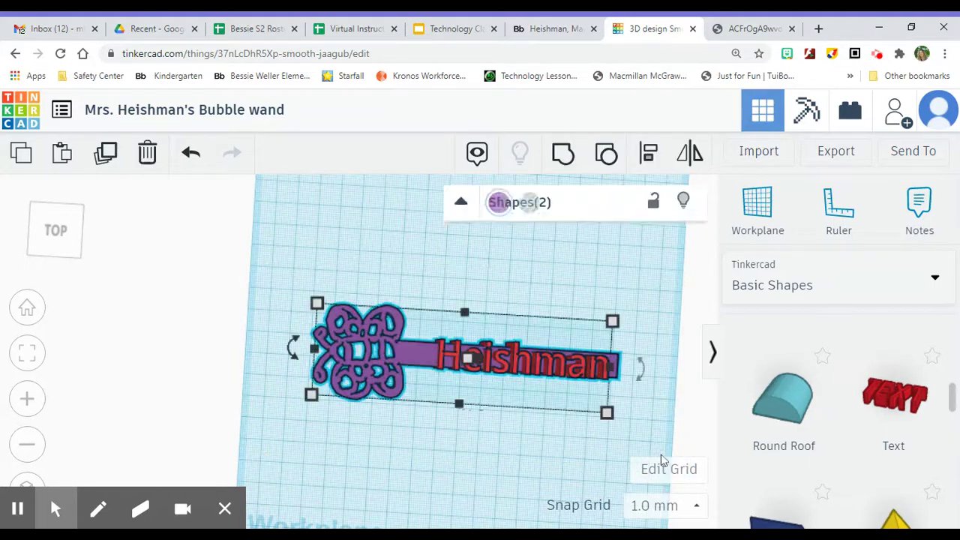
pyautogui.click(562, 156)
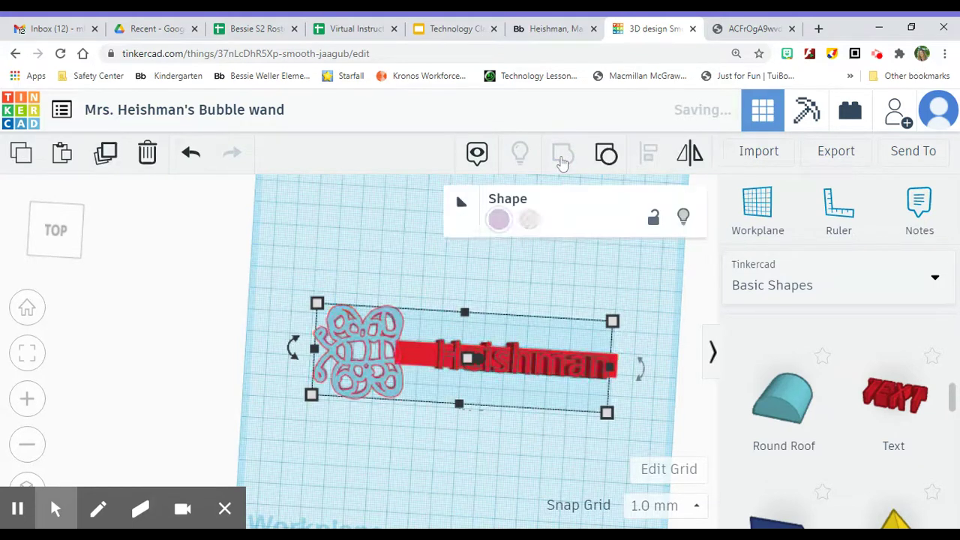
pyautogui.click(373, 263)
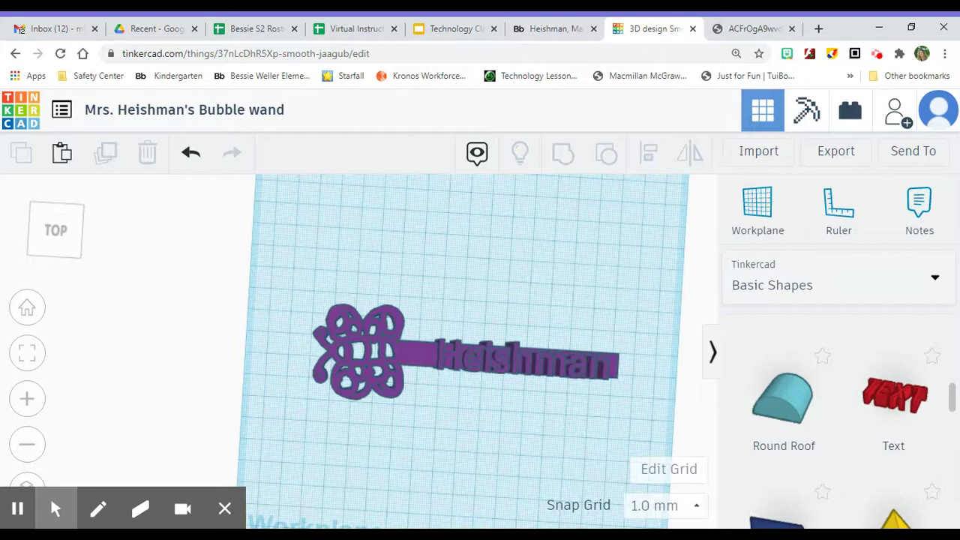
# Download a picture of the purple wand design from the Send To sharing options.
pyautogui.click(924, 152)
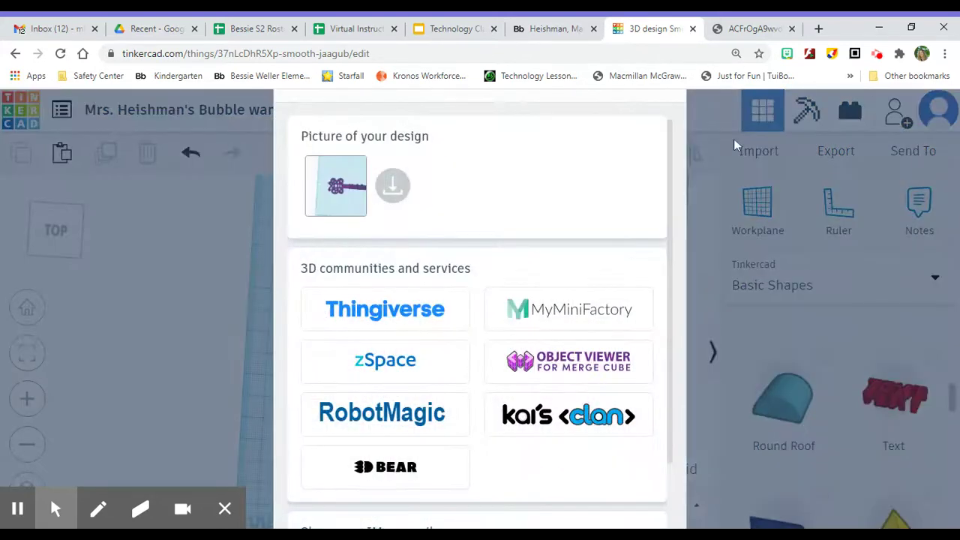
pyautogui.click(387, 197)
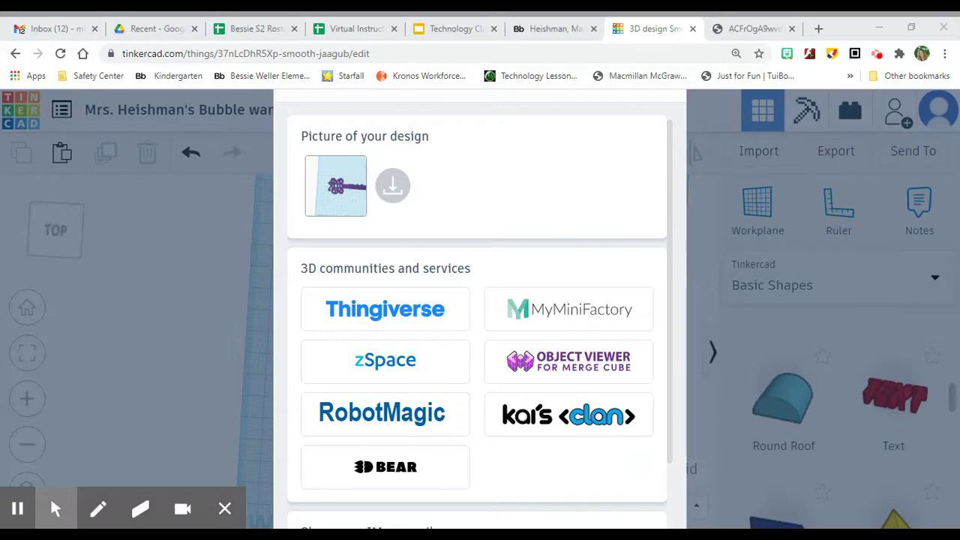
pyautogui.click(143, 279)
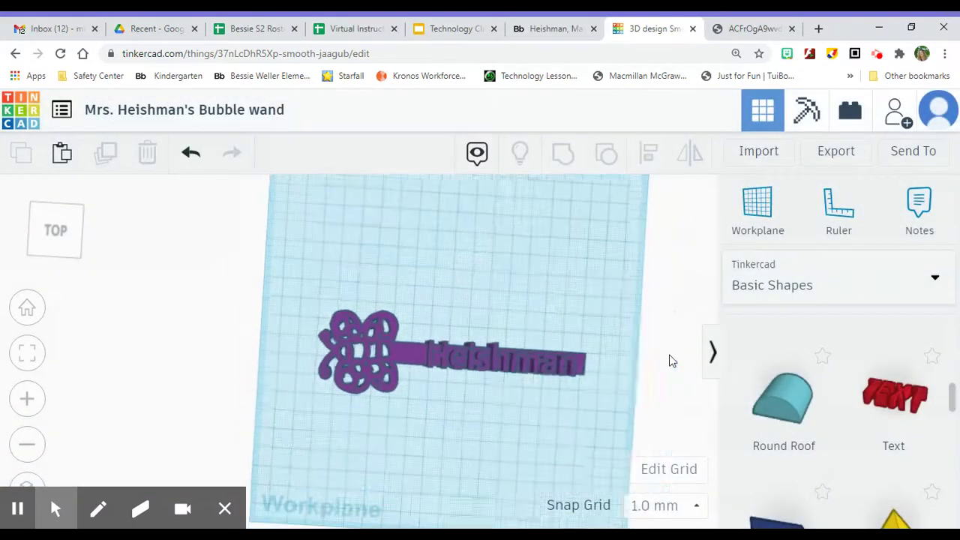
# Switch to an angled top-front view, zoom in on the wand, and reopen Send To.
pyautogui.click(65, 253)
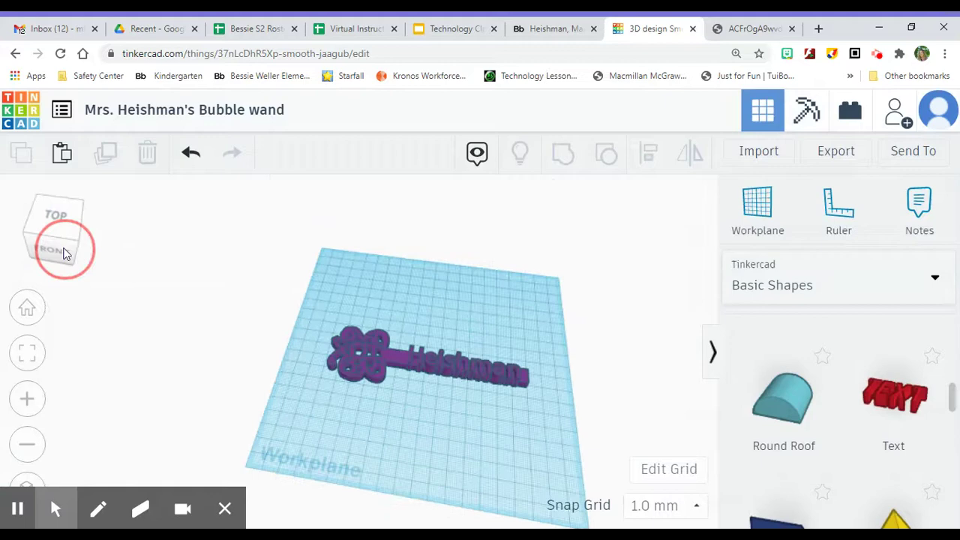
pyautogui.scroll(3, 290, 318)
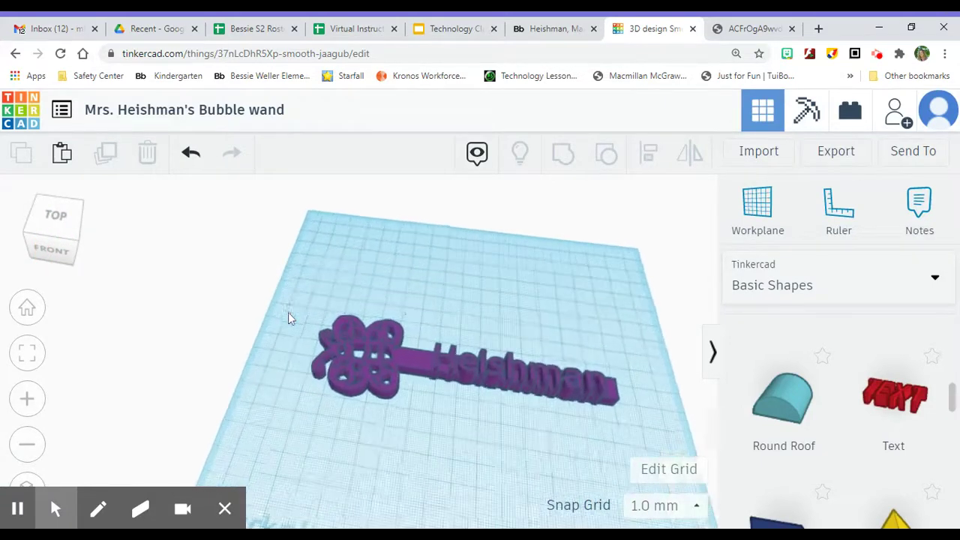
pyautogui.click(931, 155)
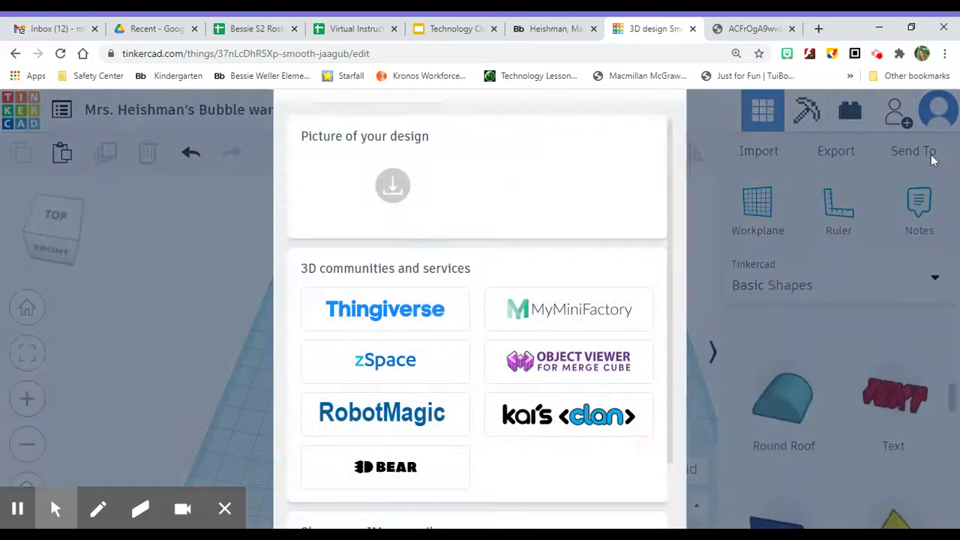